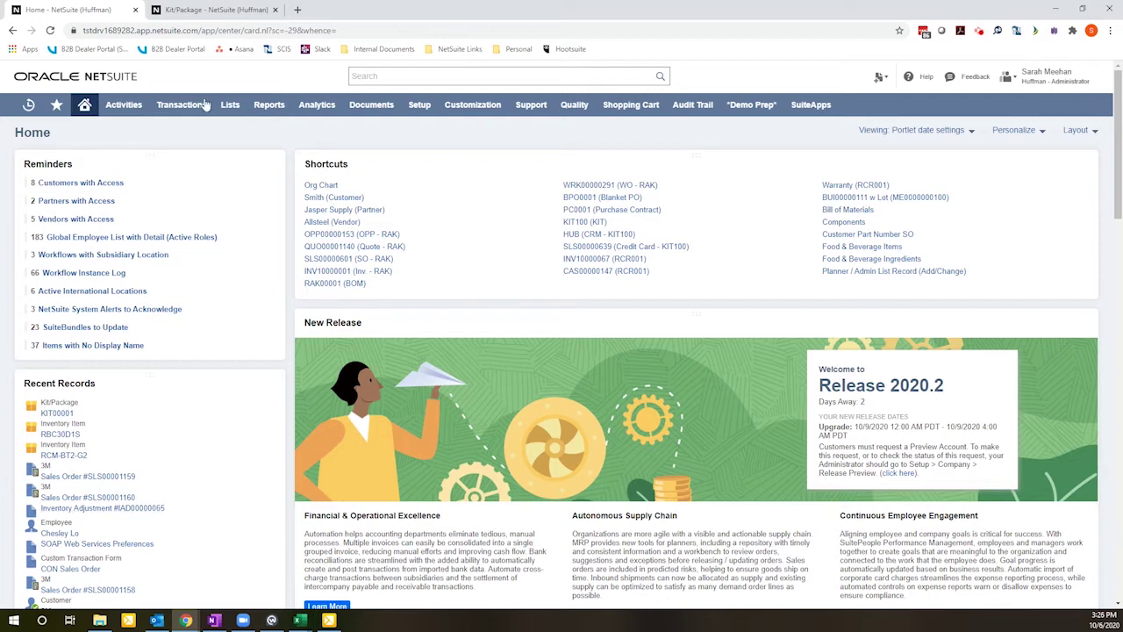
From Lists > Mass Update, start the 'Custom Update Item Prices' update based on Existing Price.
mouse_move(230, 105)
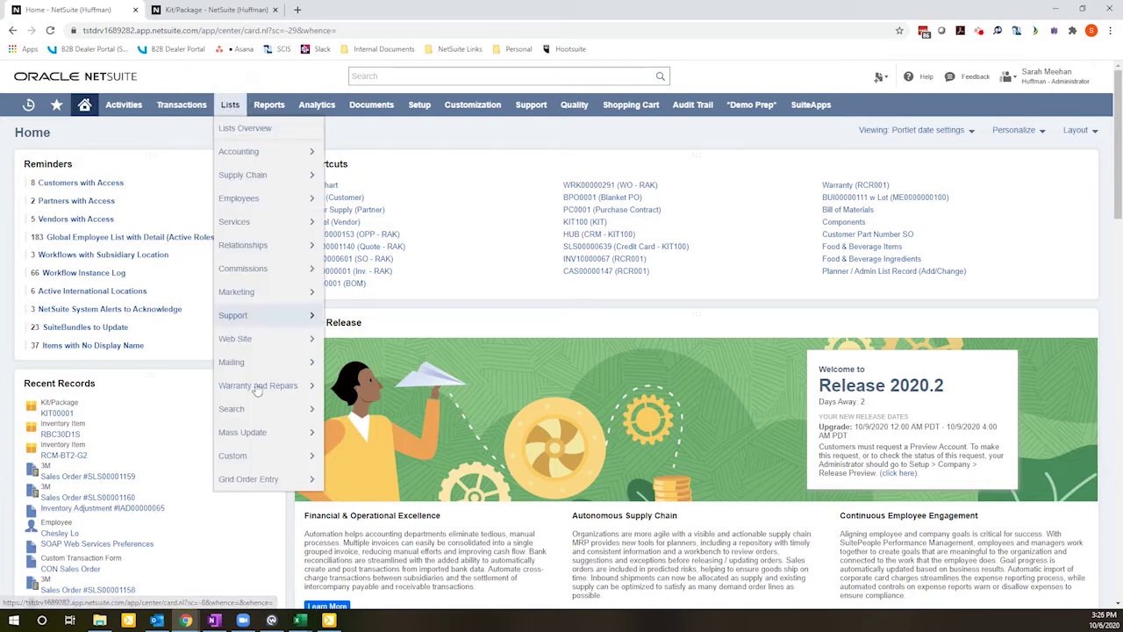
mouse_move(259, 445)
left_click(360, 481)
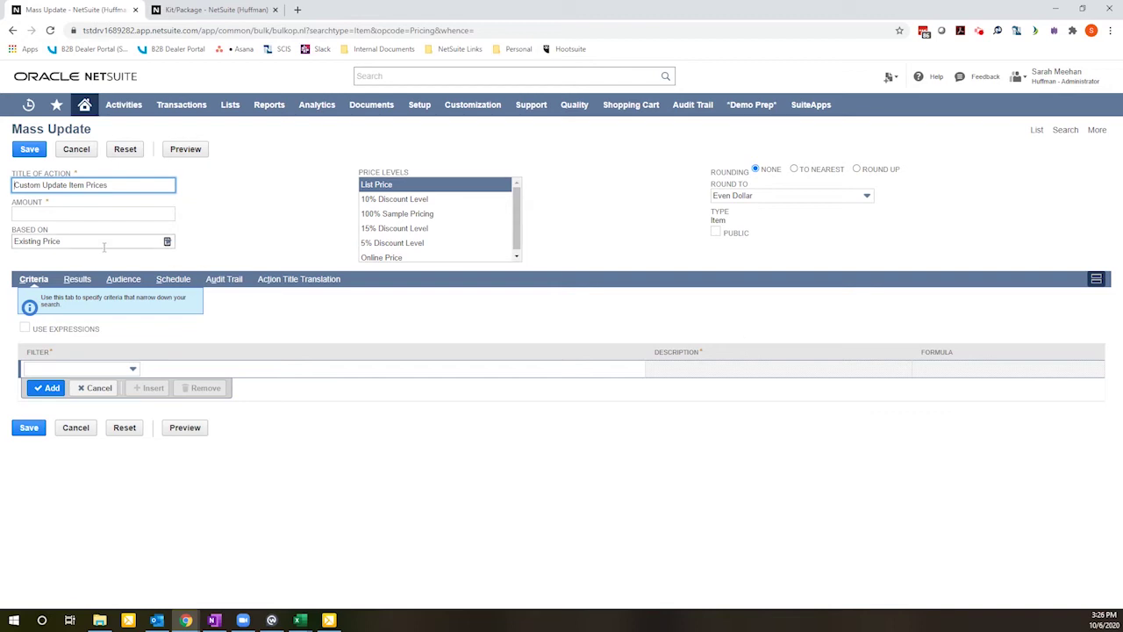
Enter a 10.0% Amount and keep Existing Price as the Based On value.
left_click(66, 215)
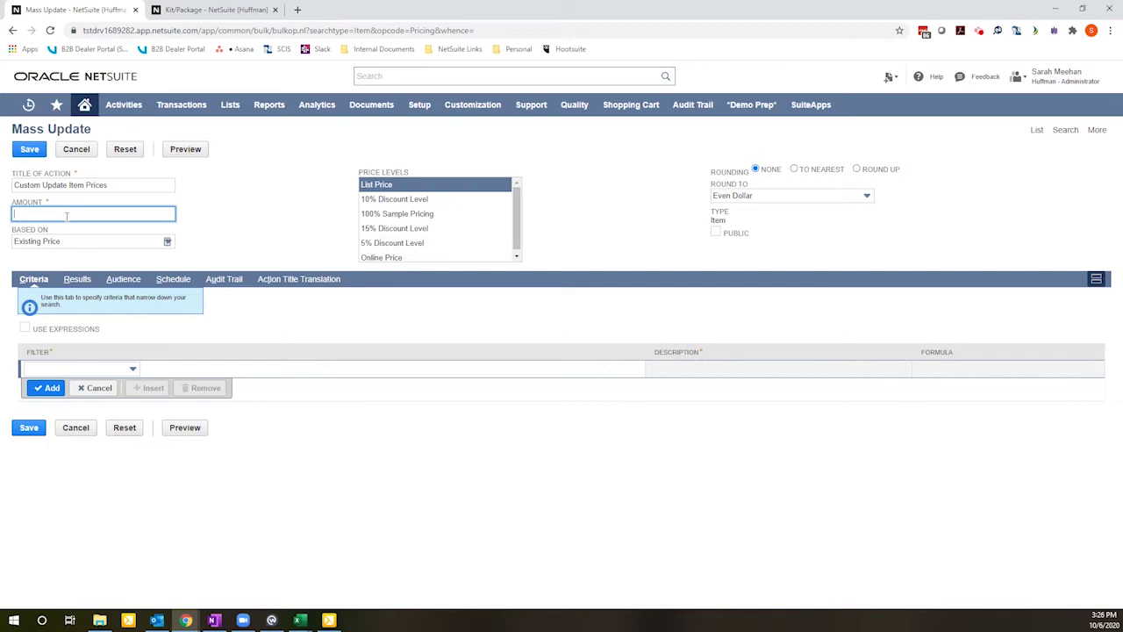
key("Tab")
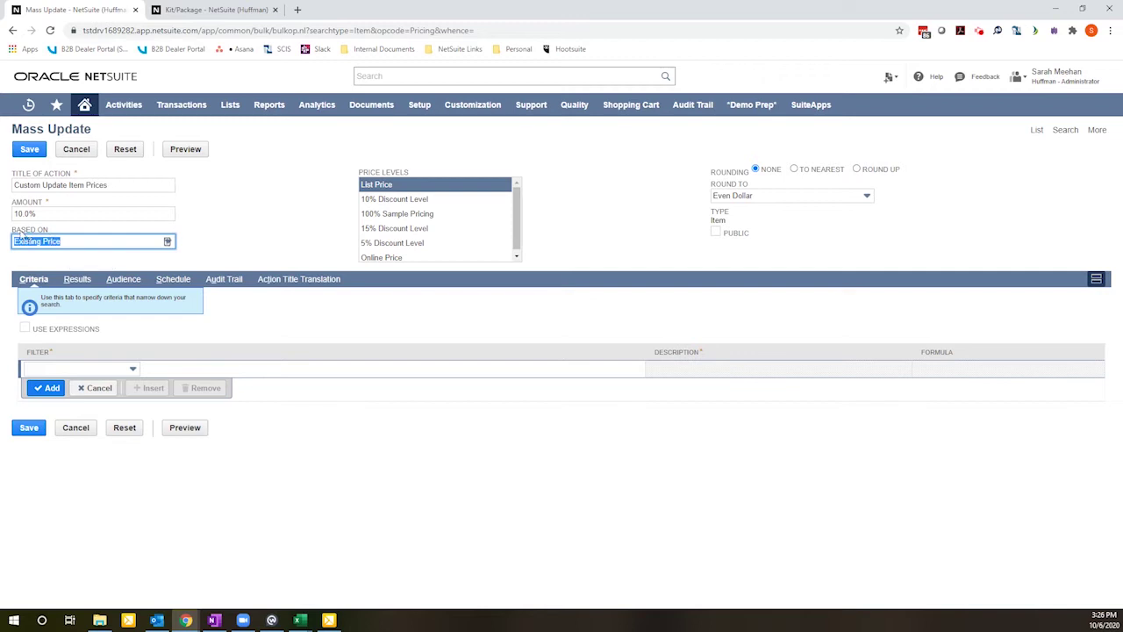
left_click(40, 242)
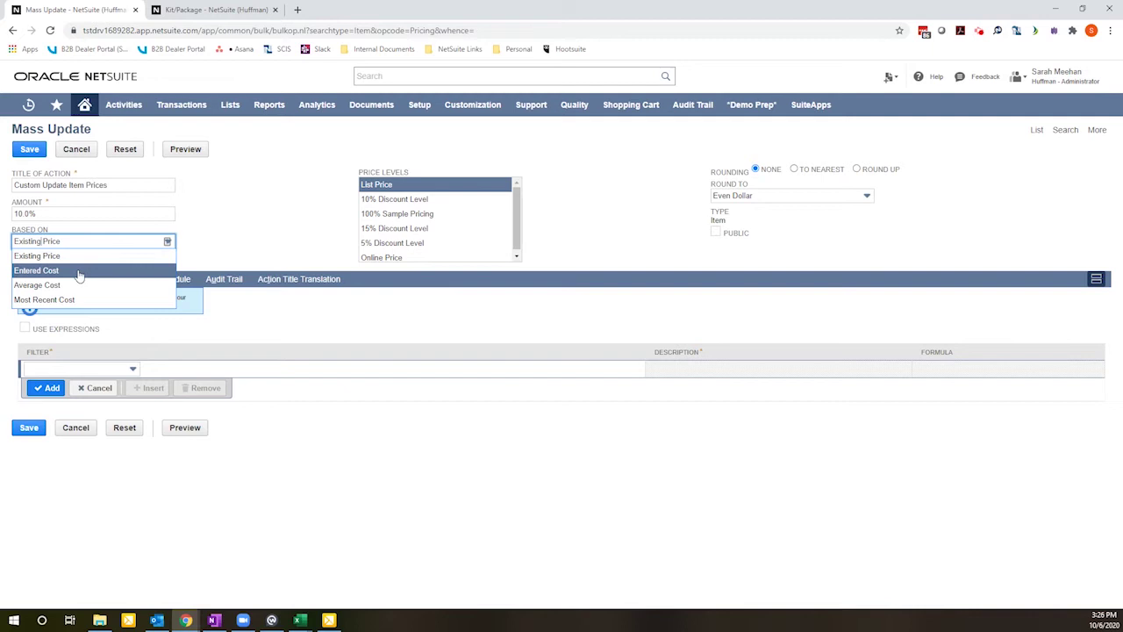
left_click(272, 213)
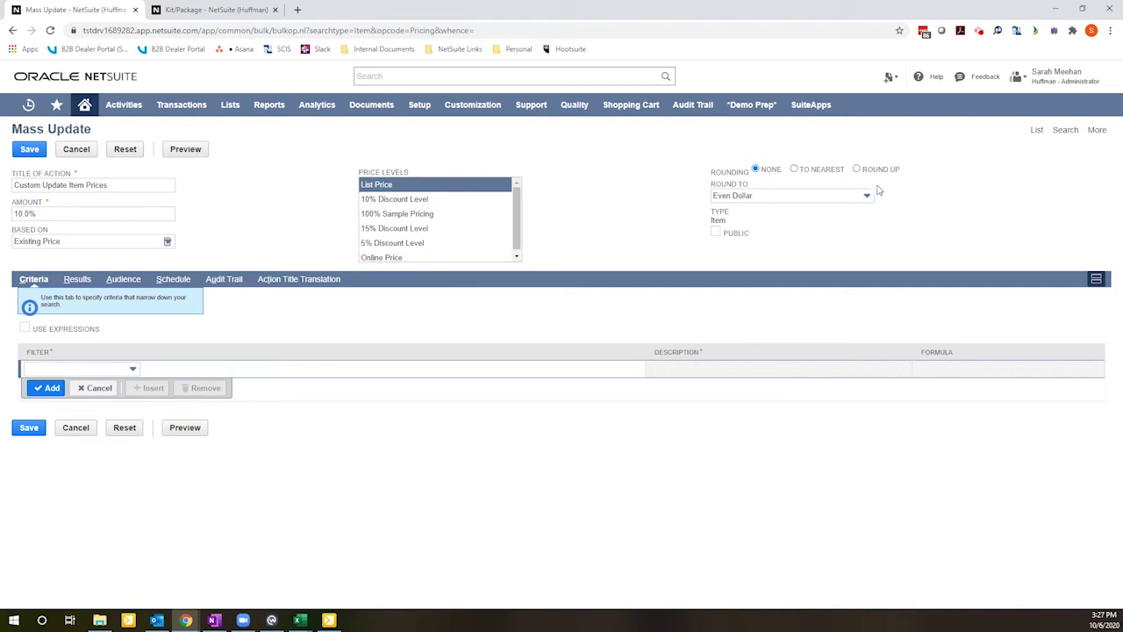
Choose To Nearest rounding with Even Dollar as the Round To target.
left_click(795, 170)
left_click(792, 201)
left_click(869, 227)
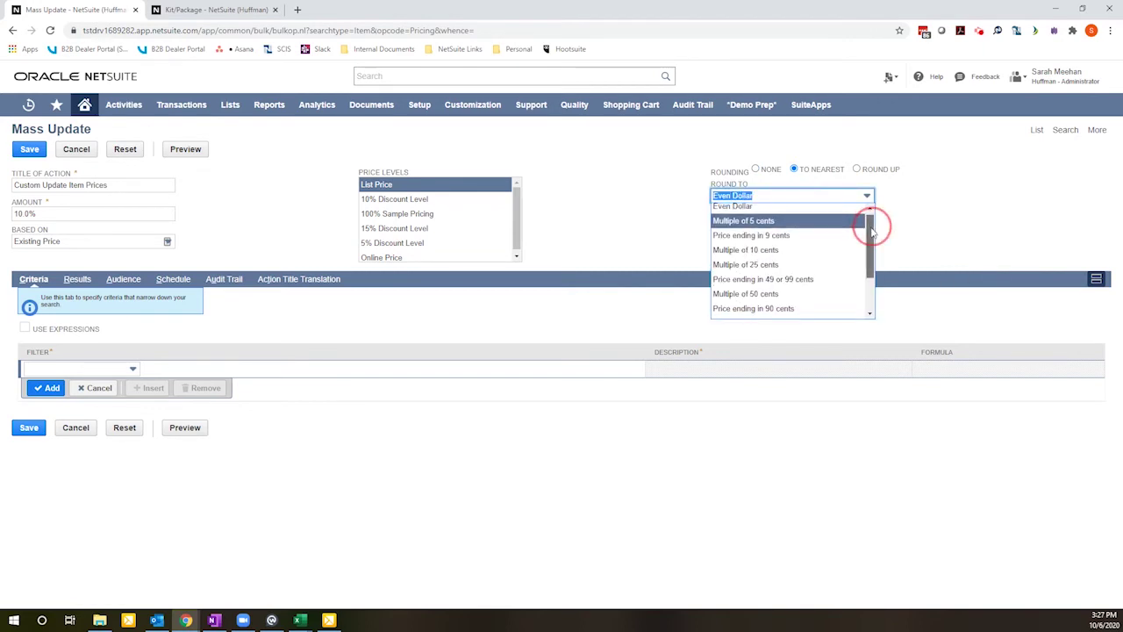
left_click_drag(871, 230, 868, 307)
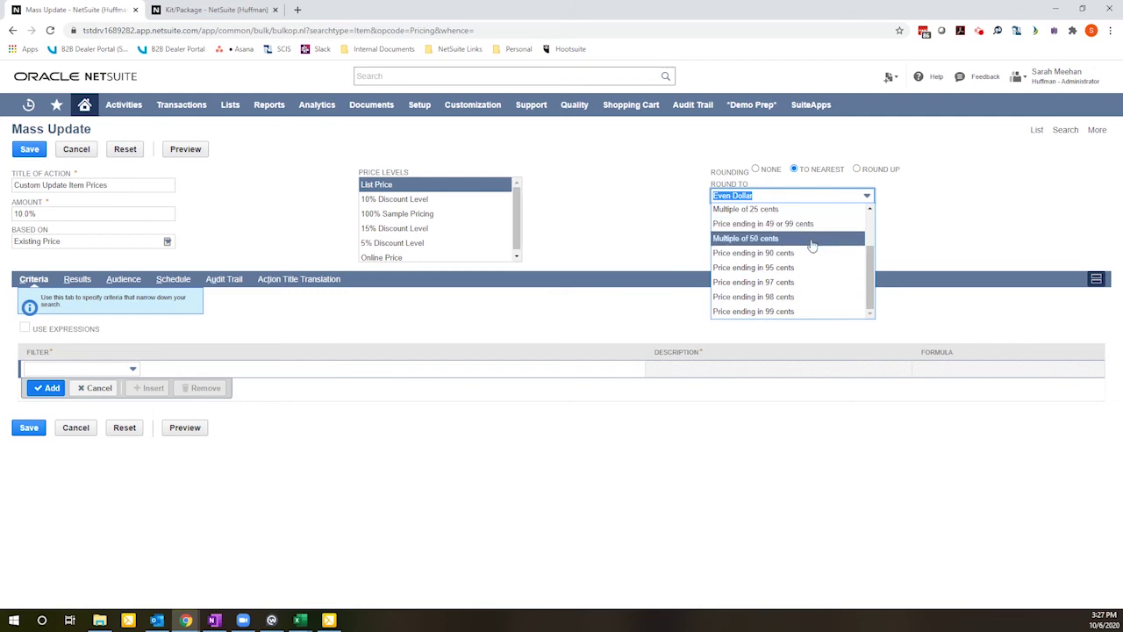
left_click(617, 227)
Add a Type criteria filter set to Kit/Package, then view the Schedule subtab.
left_click(94, 369)
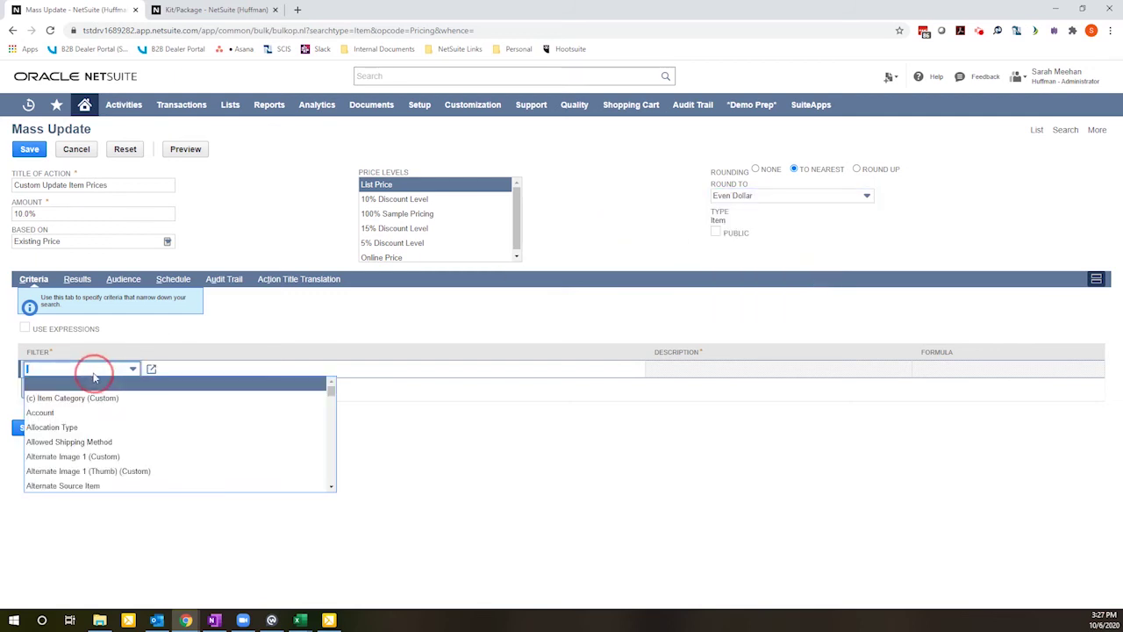
type("Type")
left_click(93, 383)
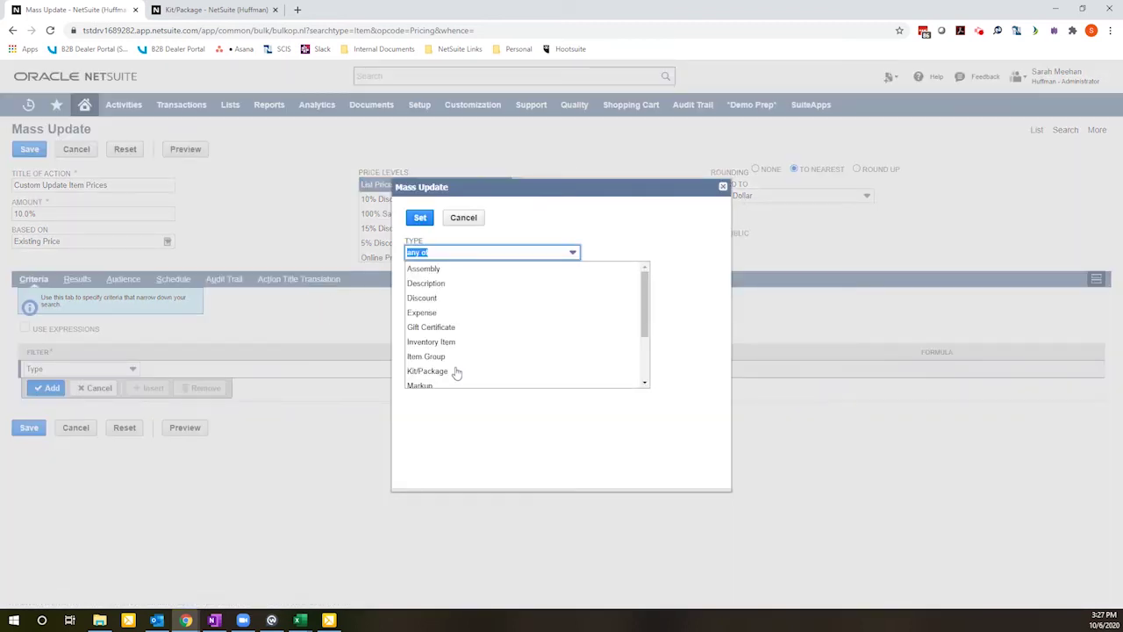
left_click(427, 370)
left_click(419, 217)
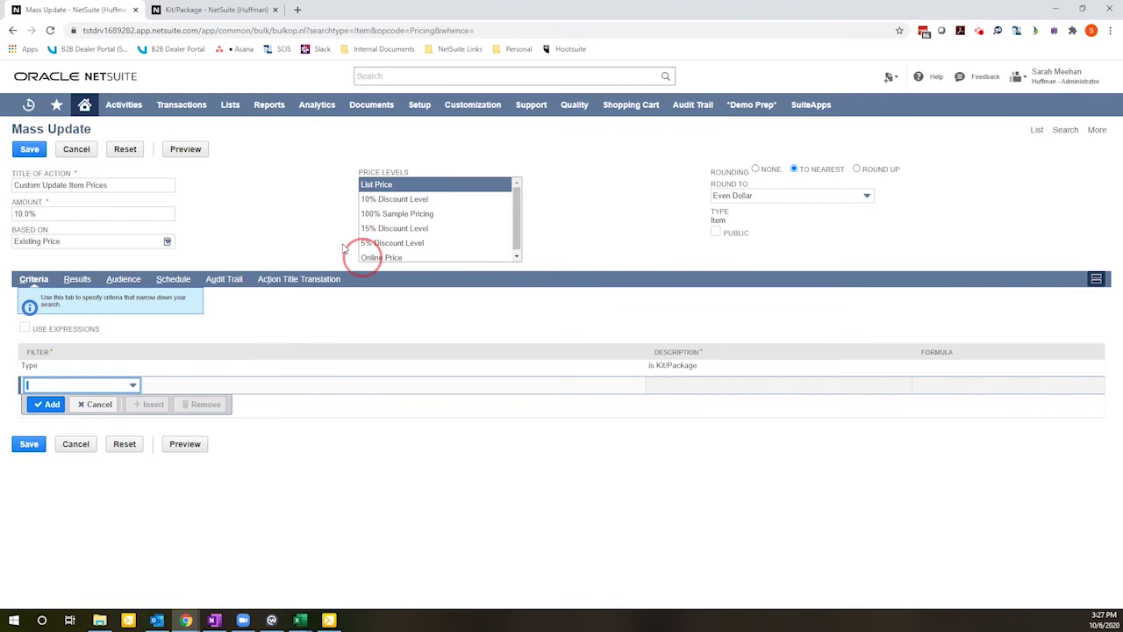
left_click(173, 281)
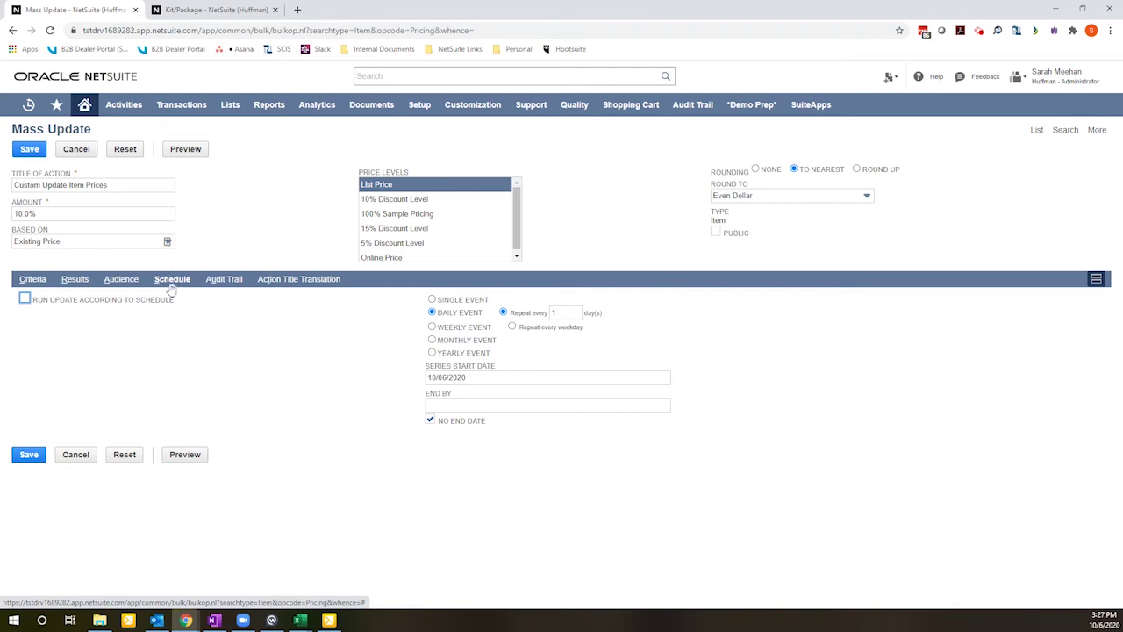
Preview the 8 affected items, checking KIT00001's current 150.00 list price against its new 165.
left_click(199, 157)
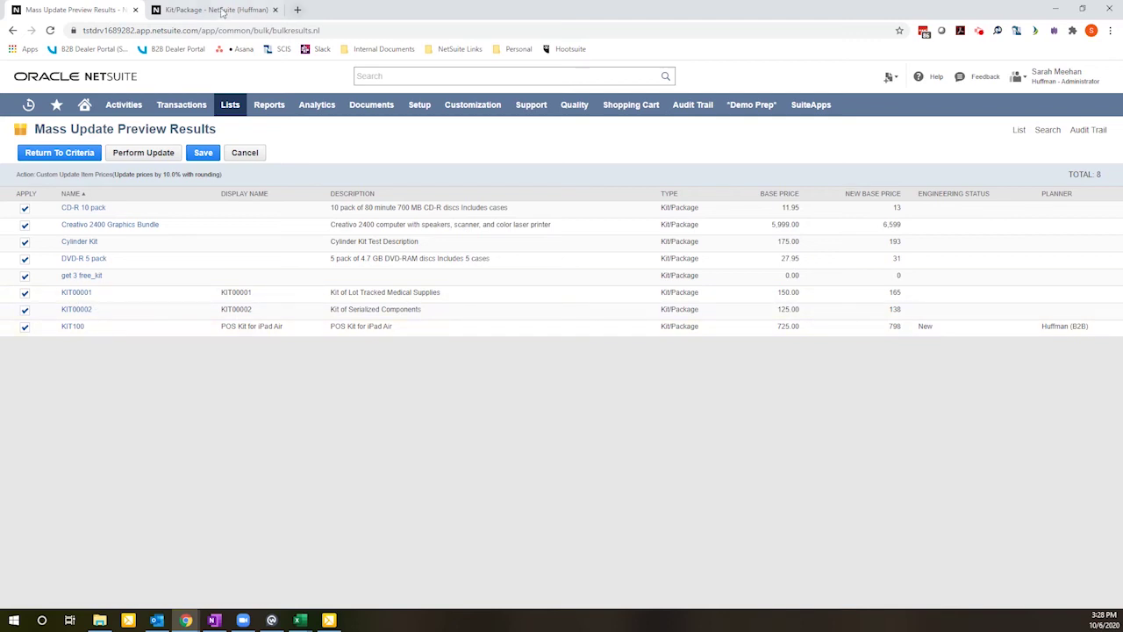
left_click(222, 11)
left_click_drag(525, 466, 502, 466)
left_click(121, 595)
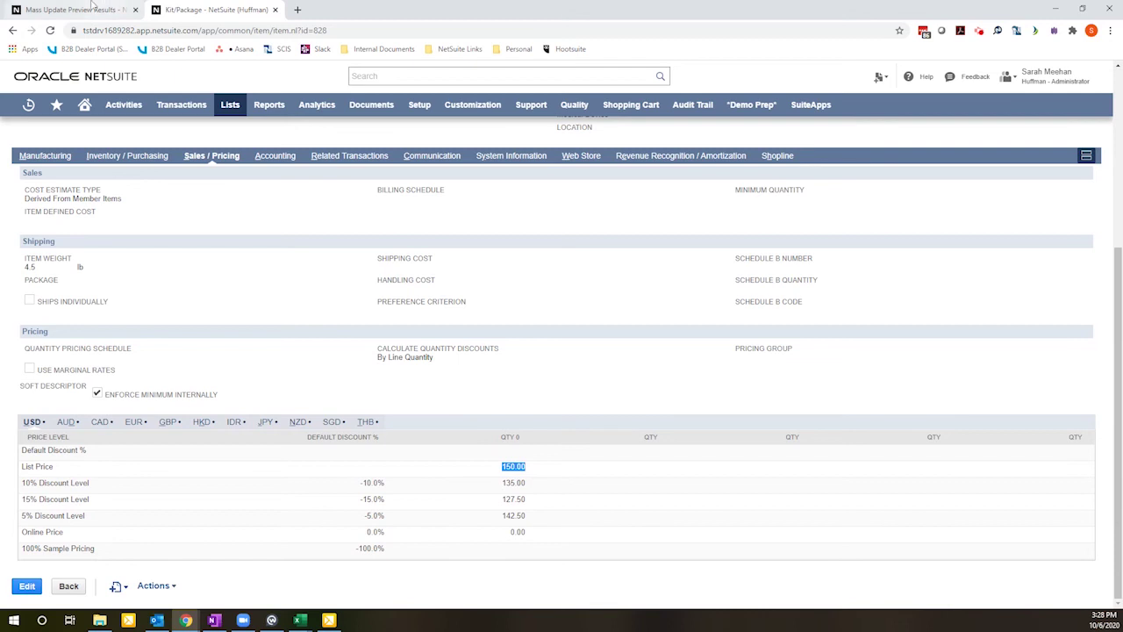
left_click(91, 7)
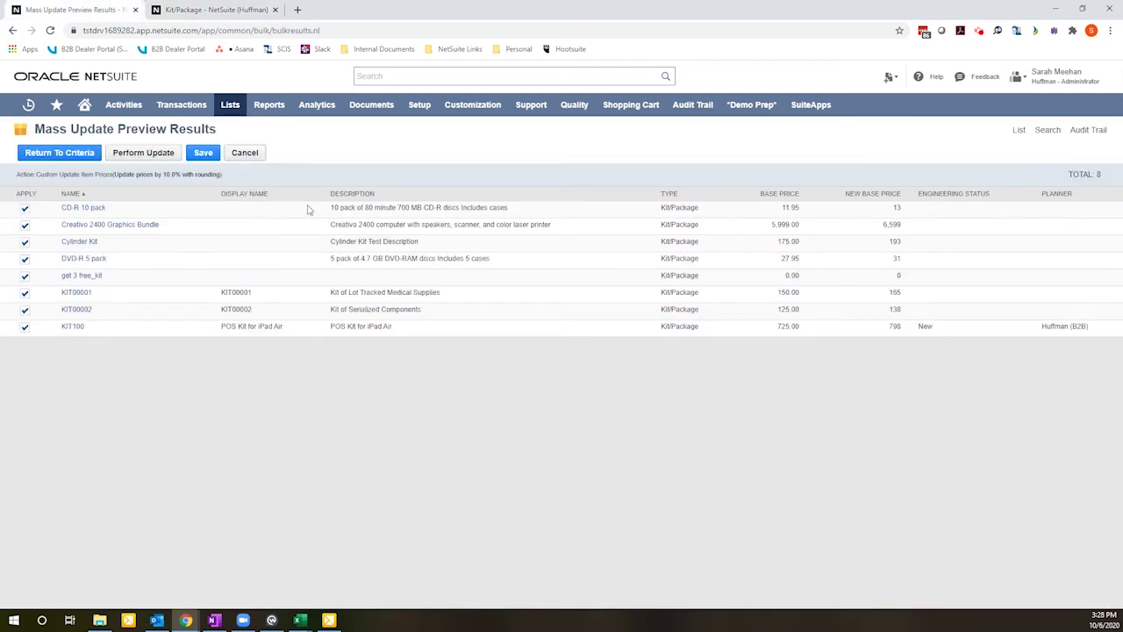
Perform the update and refresh until it reports success on 15 records.
left_click(140, 154)
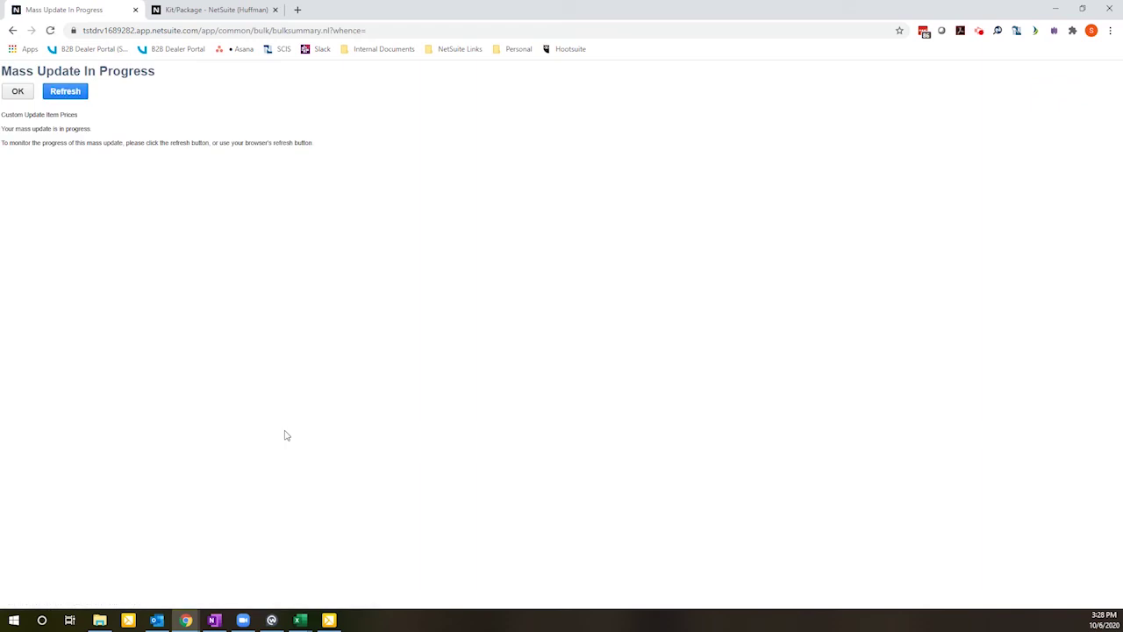
left_click_drag(83, 94, 87, 73)
left_click(66, 97)
left_click(65, 94)
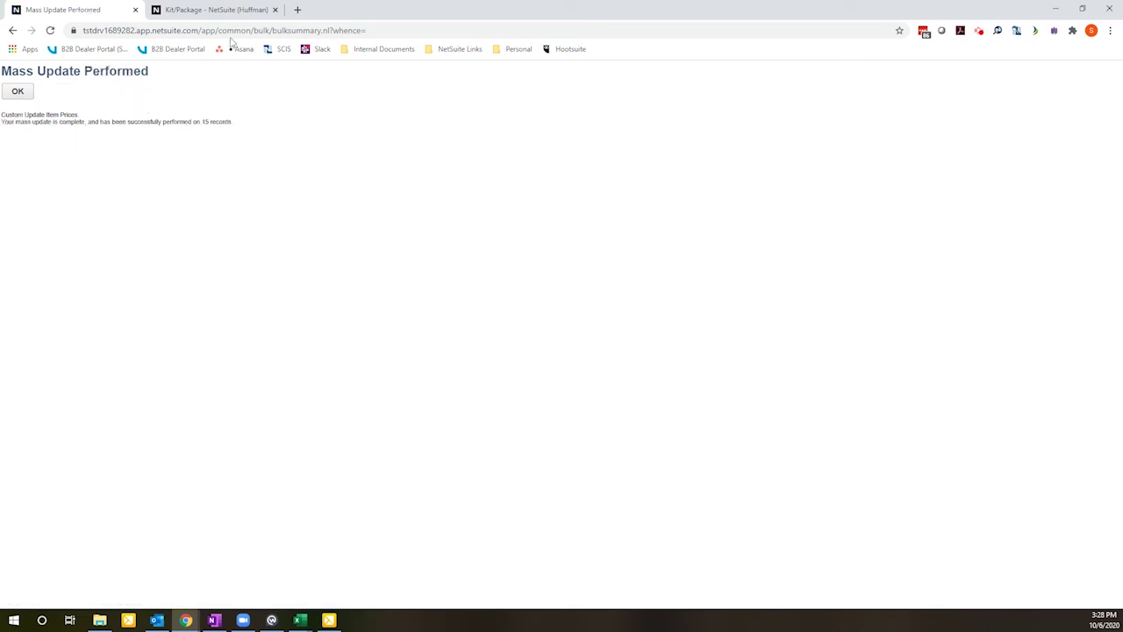
Reload the KIT00001 item record and confirm its List Price now reads 165.00.
left_click(216, 10)
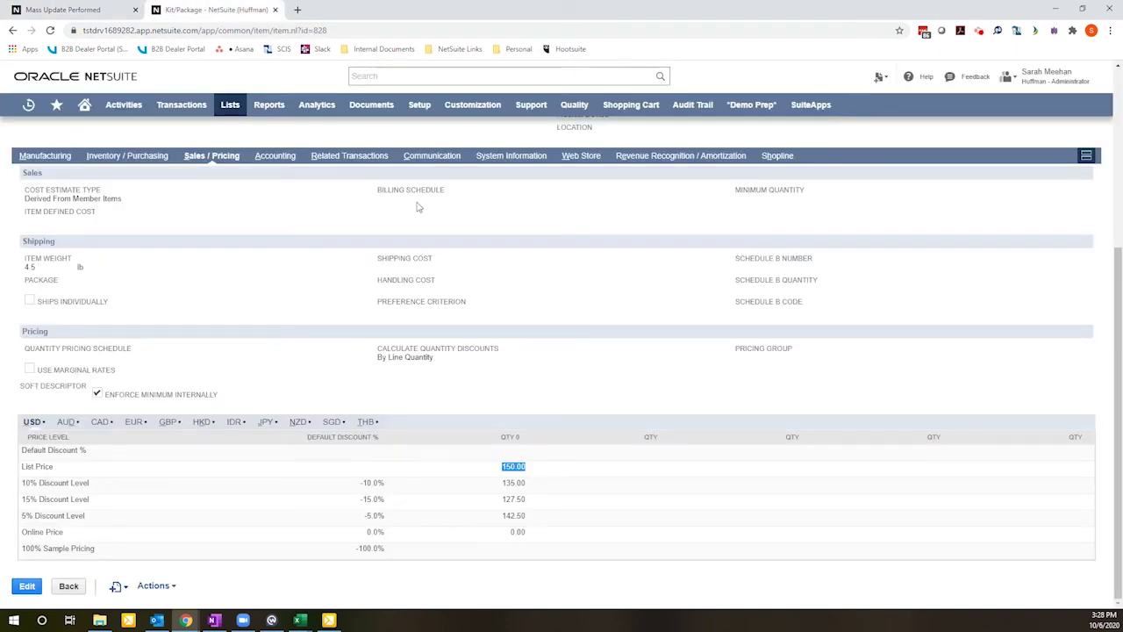
right_click(533, 216)
key("F5")
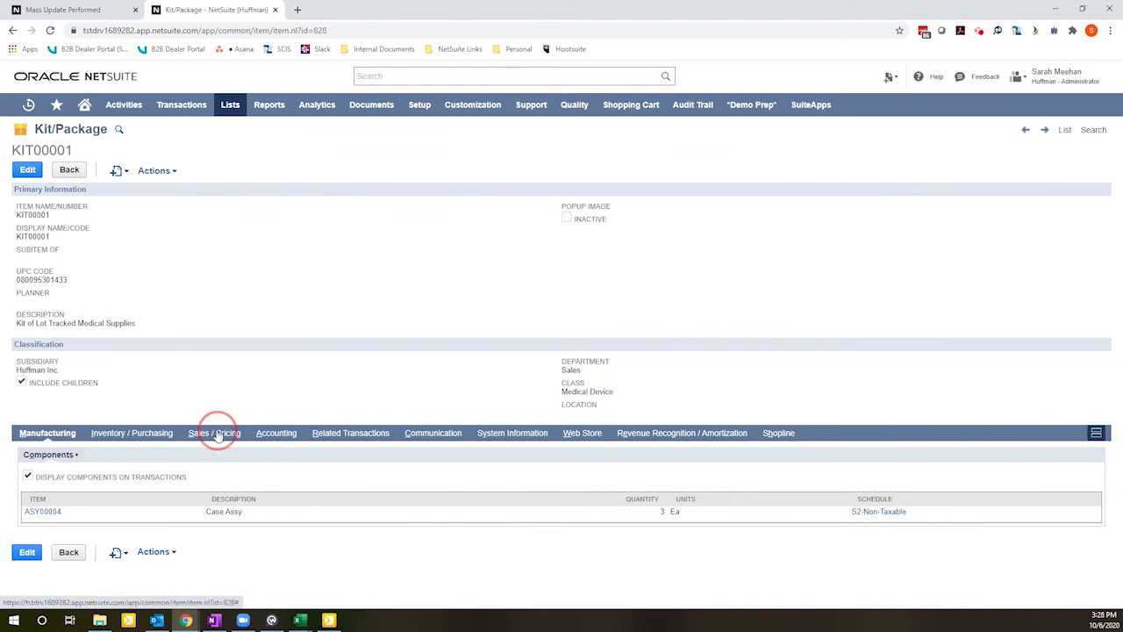
scroll(510, 470, "down", 3)
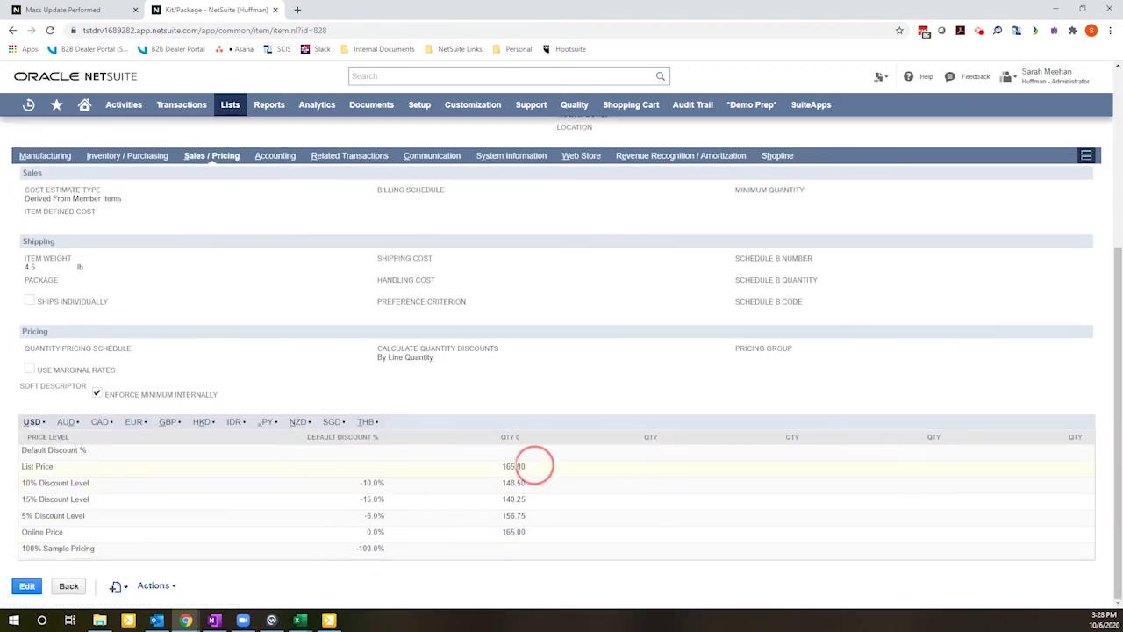
triple_click(530, 466)
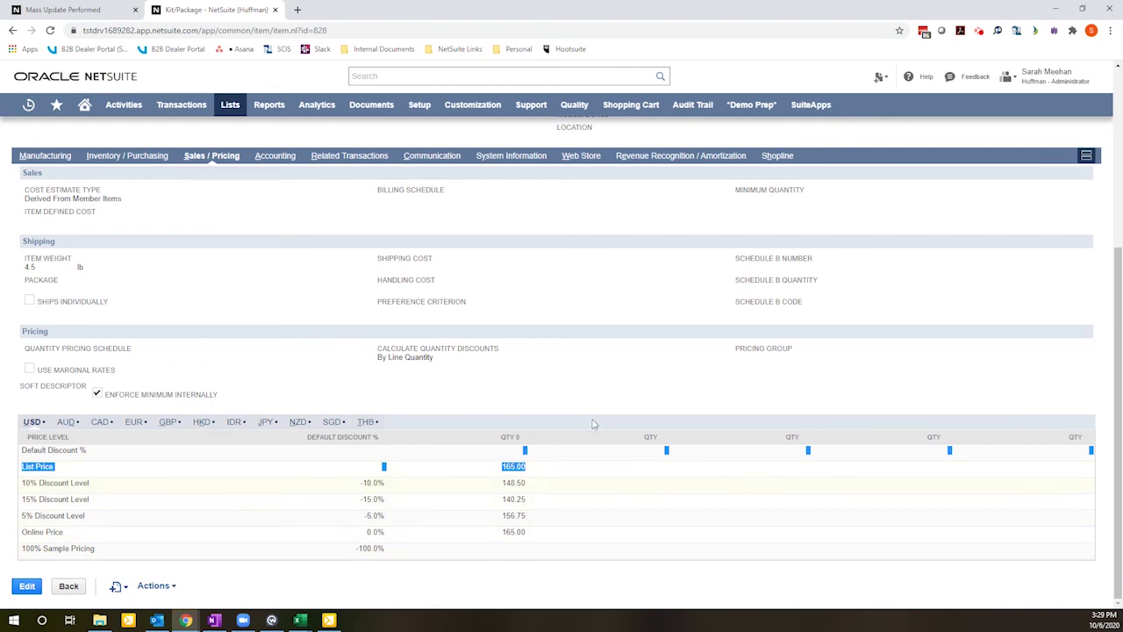
left_click(651, 368)
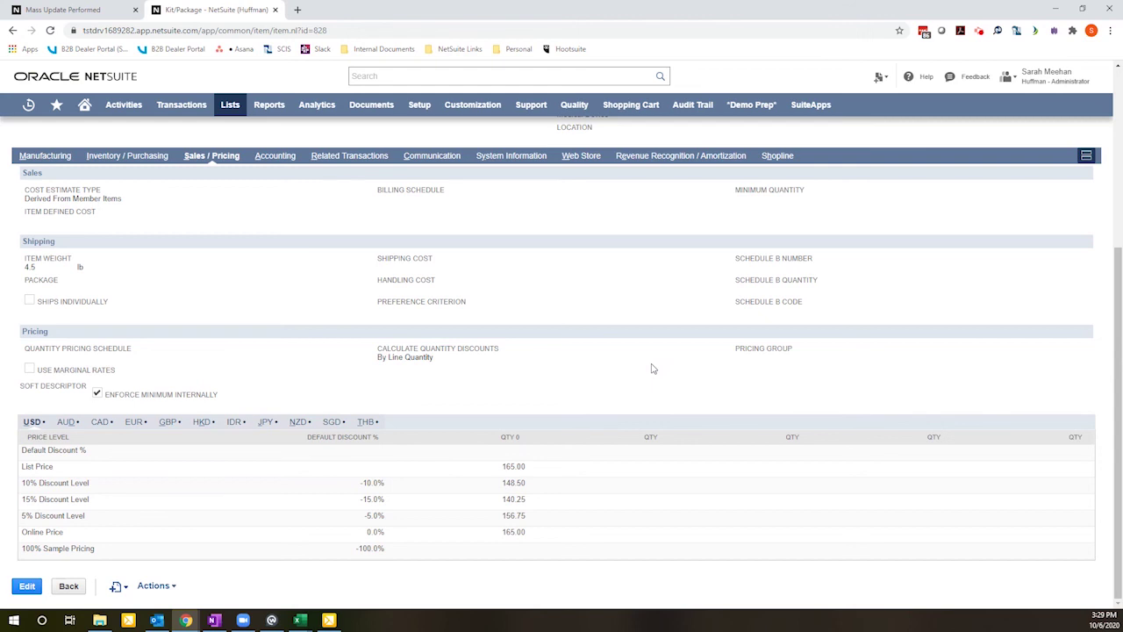